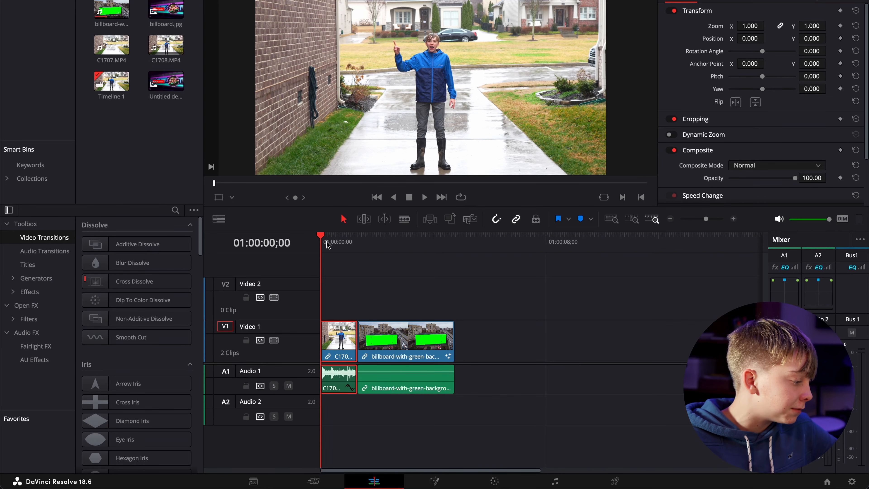
Open the C1708.MP4 clip in Fusion from its first frame and insert a Tracker node between MediaIn1 and MediaOut1
mouse_move(322, 241)
mouse_down()
mouse_move(344, 241)
mouse_move(317, 246)
mouse_up()
click(434, 479)
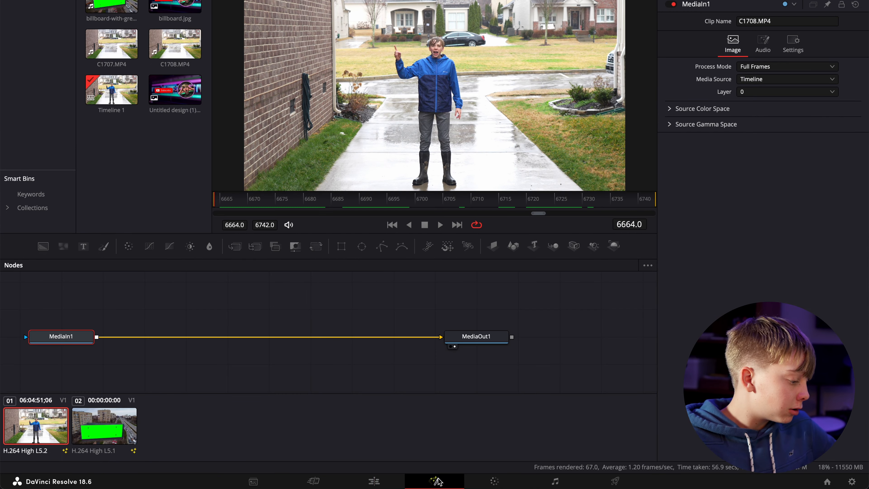
key(shift+space)
text(Tracker)
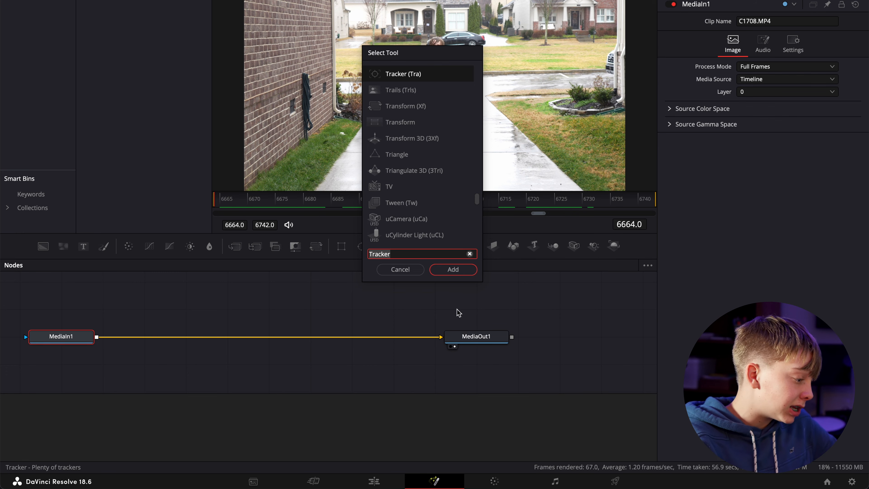
click(467, 271)
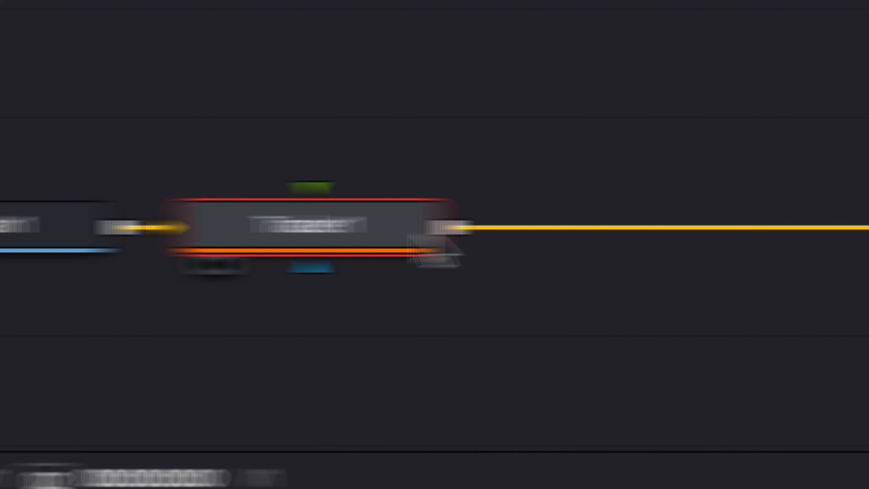
drag(161, 338, 244, 337)
Place the tracker pattern on the raised fingertip, enlarge its search area, and track the motion through to frame 6742
drag(329, 23, 385, 41)
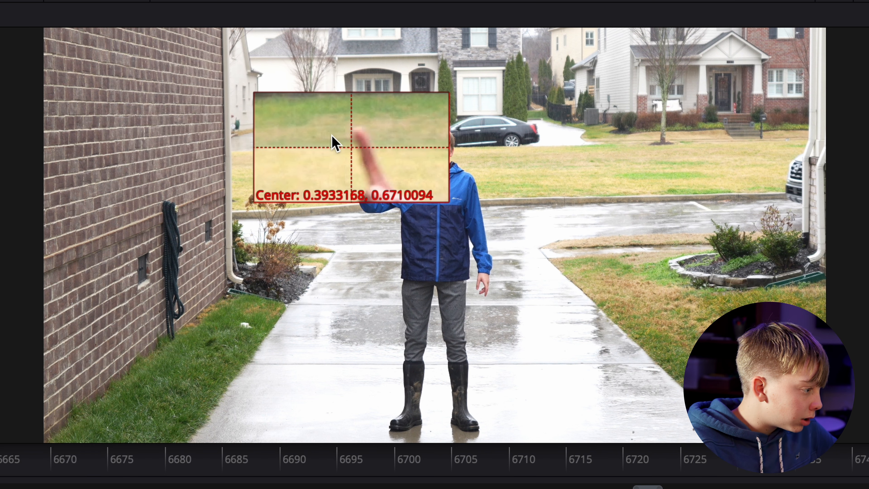
drag(332, 134, 338, 153)
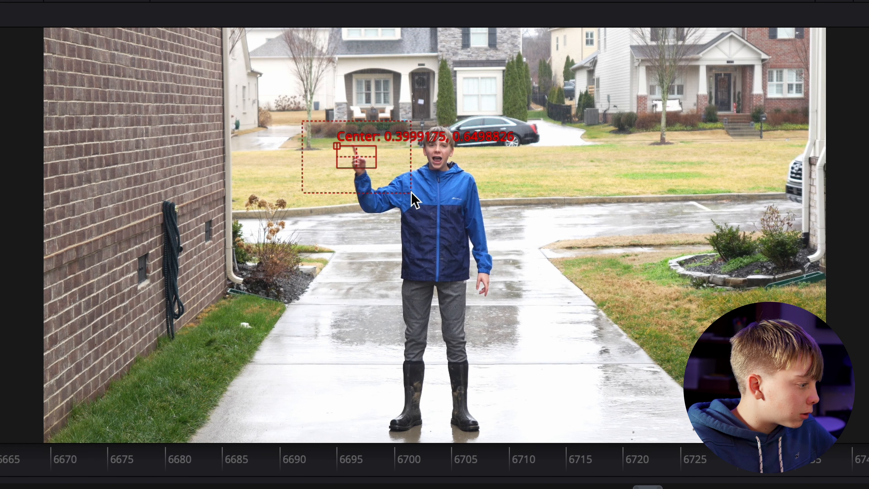
drag(411, 193, 449, 215)
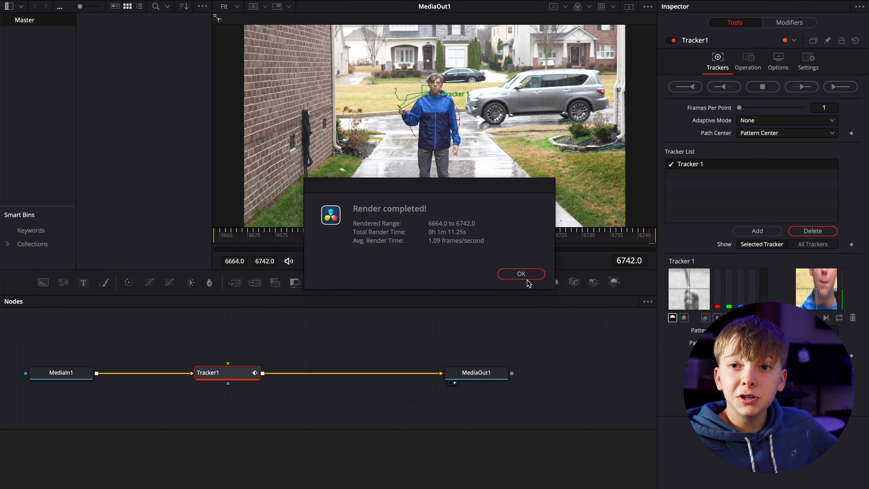
click(527, 277)
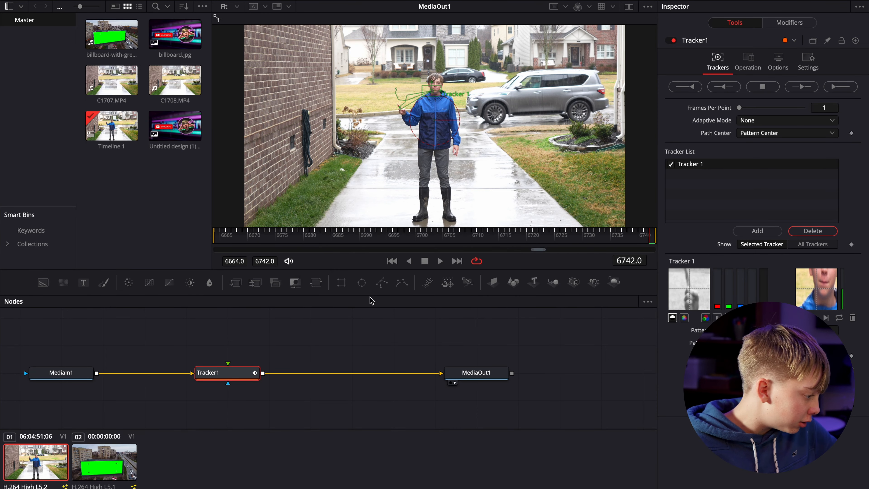
Add a Text node reading "TEXT" and connect it to the Tracker node's foreground input
drag(79, 283, 227, 361)
click(724, 134)
text(TEXT)
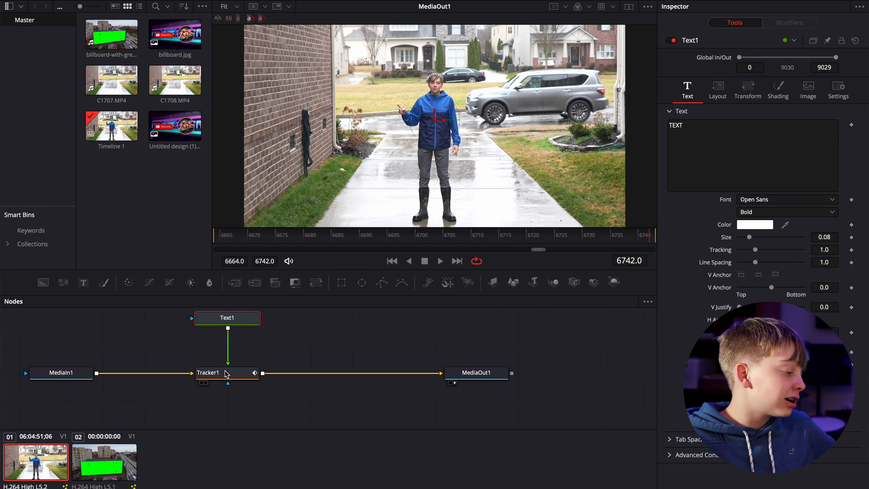
Set the Tracker node's operation to Match Move
click(224, 373)
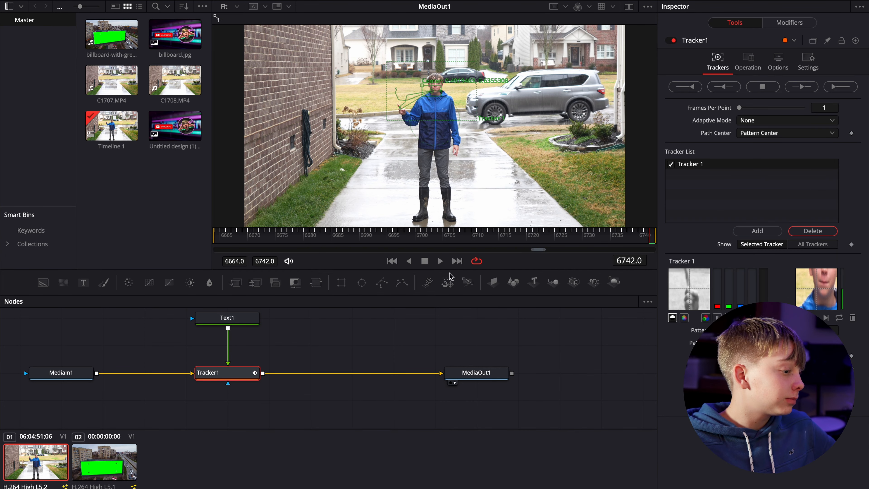
click(749, 65)
click(755, 84)
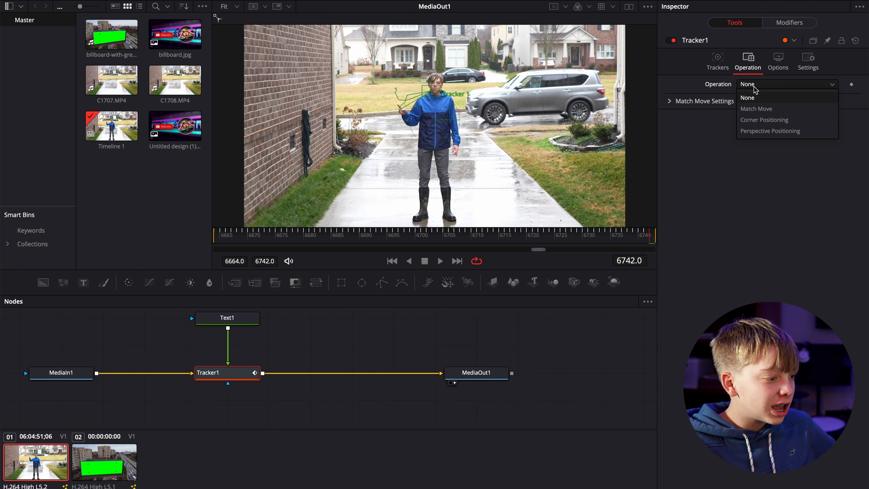
click(759, 108)
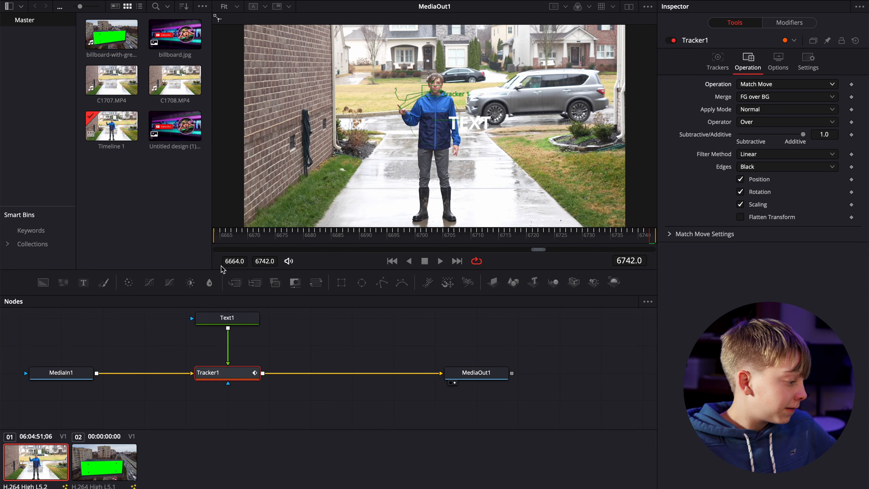
Reposition the text just above the pointing finger and scrub through the clip to check that it follows
click(236, 317)
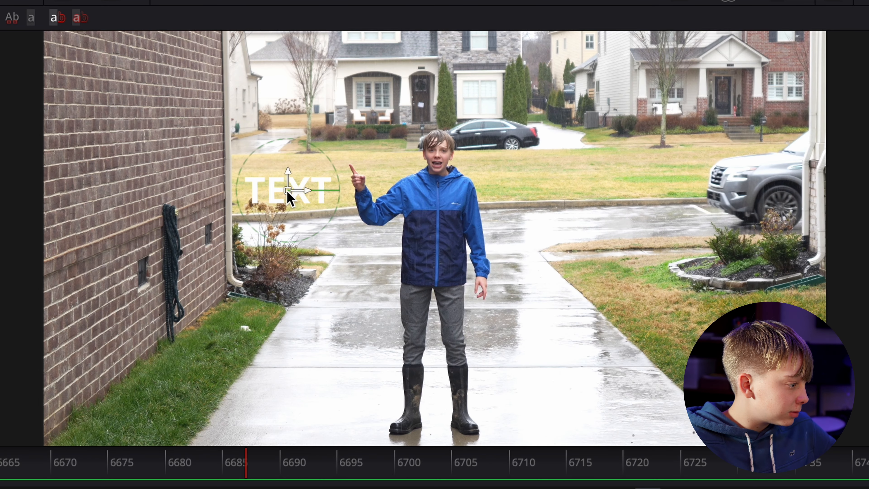
drag(362, 103, 392, 90)
drag(346, 159, 352, 158)
drag(247, 463, 509, 465)
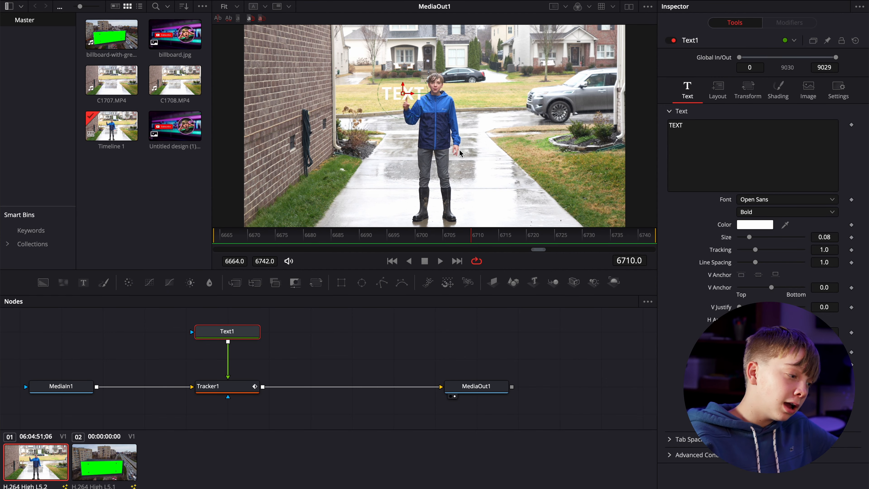
drag(473, 240, 568, 236)
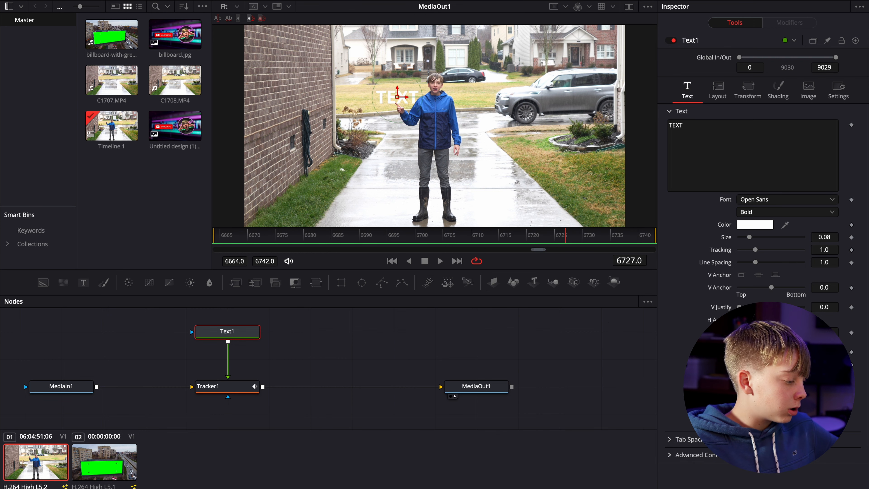
Return to the edit timeline and play the clip with the tracked text
key(shift+4)
drag(341, 277, 312, 272)
key(space)
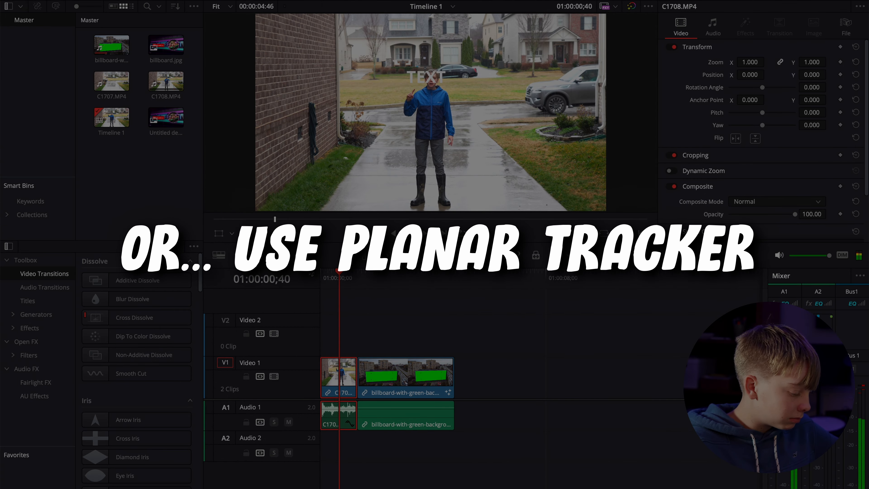
Split the C1708.MP4 clip at 01:00:00;37 and ripple delete the part after the cut
key(Left)
key(Left)
key(Left)
key(super+b)
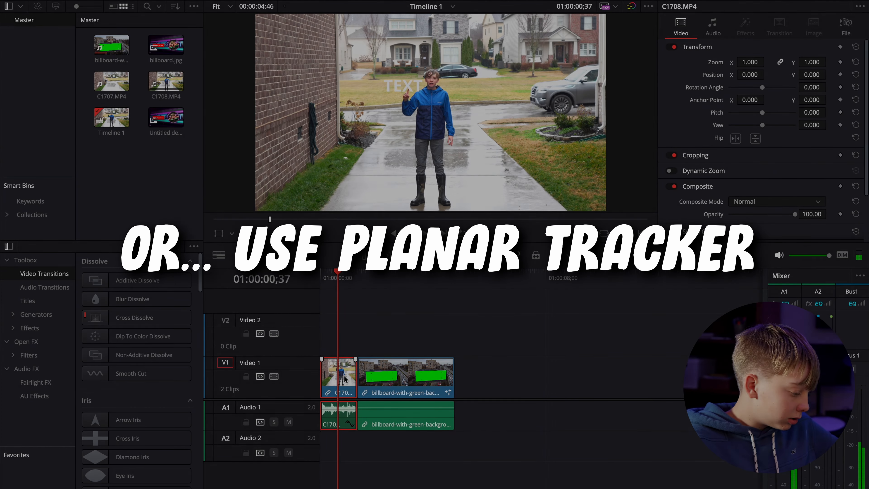
click(346, 377)
key(Delete)
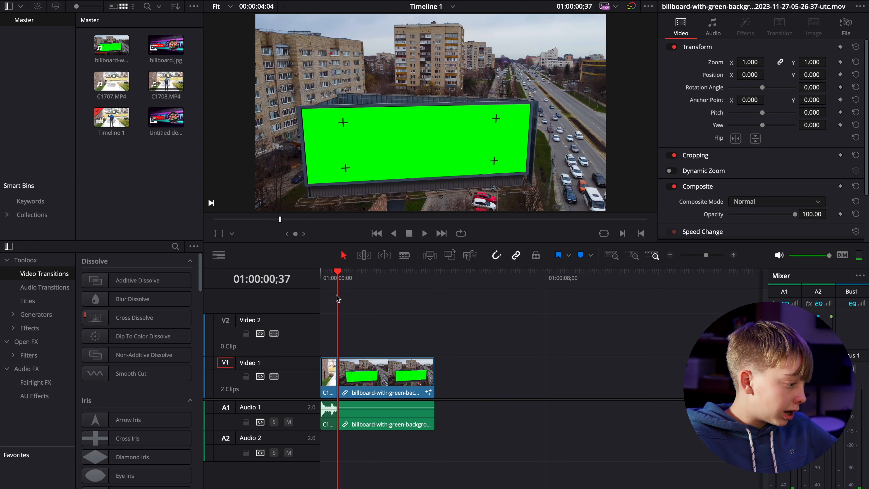
Play the trimmed timeline from the start into the green-screen billboard clip and open that clip in Fusion
drag(338, 276, 273, 279)
key(space)
click(386, 386)
key(space)
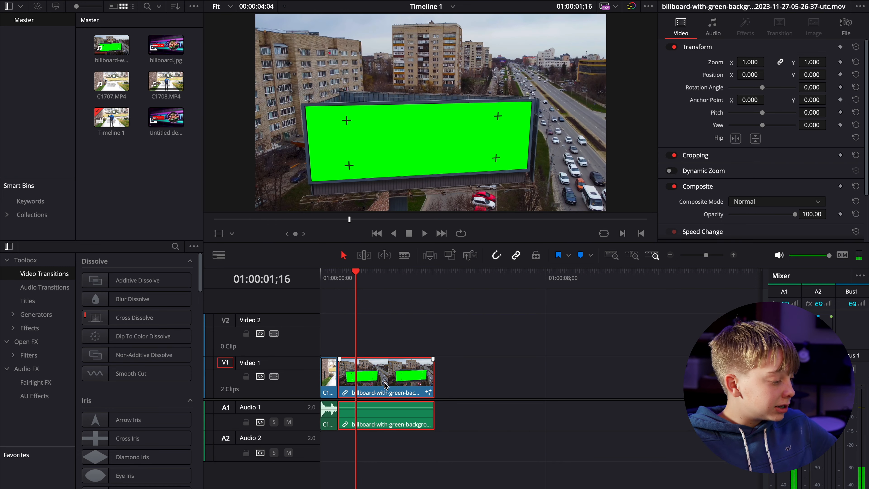
key(shift+5)
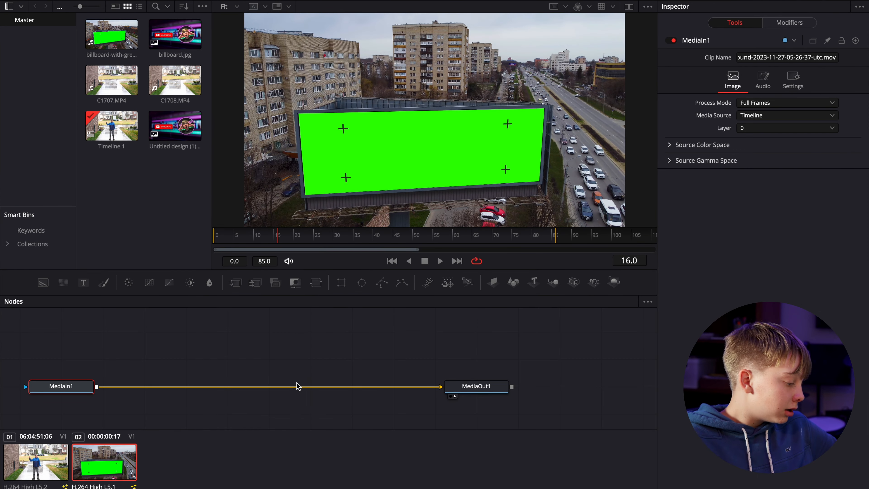
Insert a Planar Tracker node between MediaIn1 and MediaOut1
key(shift+space)
text(N)
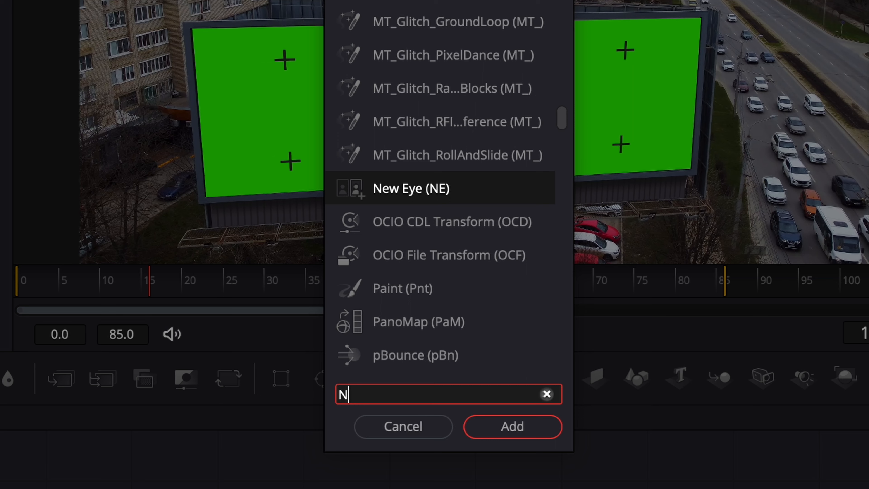
key(BackSpace)
text(plan)
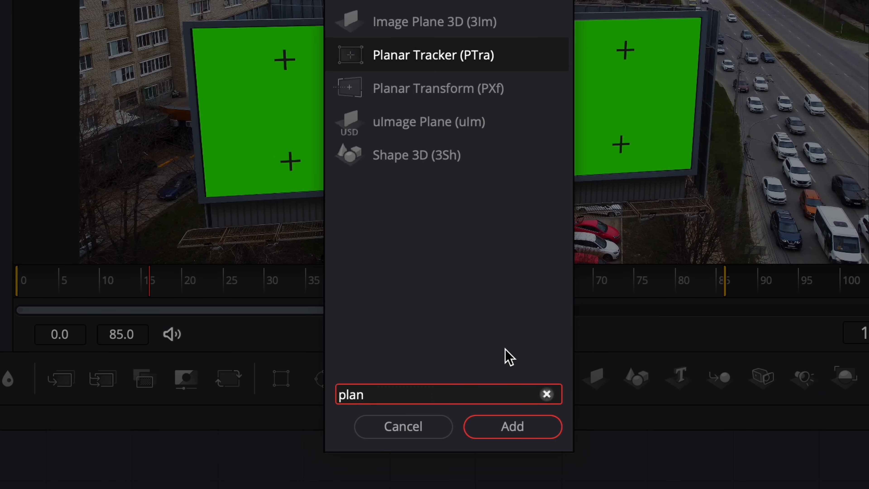
key(Return)
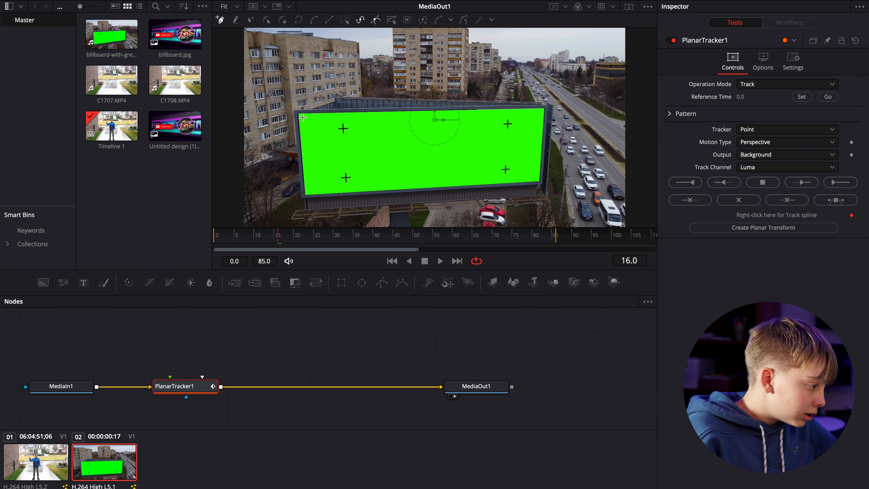
Outline the billboard with a closed four-corner tracking shape placed along its frame, working at 100% view scale
click(238, 6)
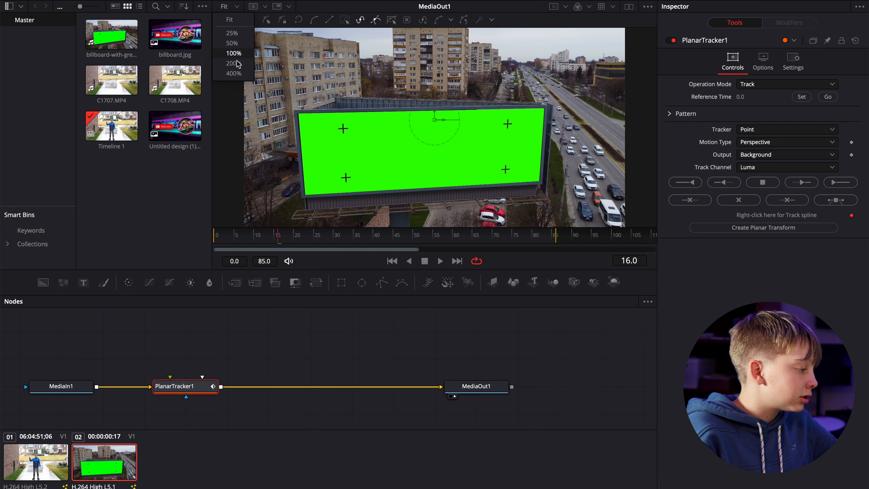
click(234, 53)
scroll(264, 100, left, 10)
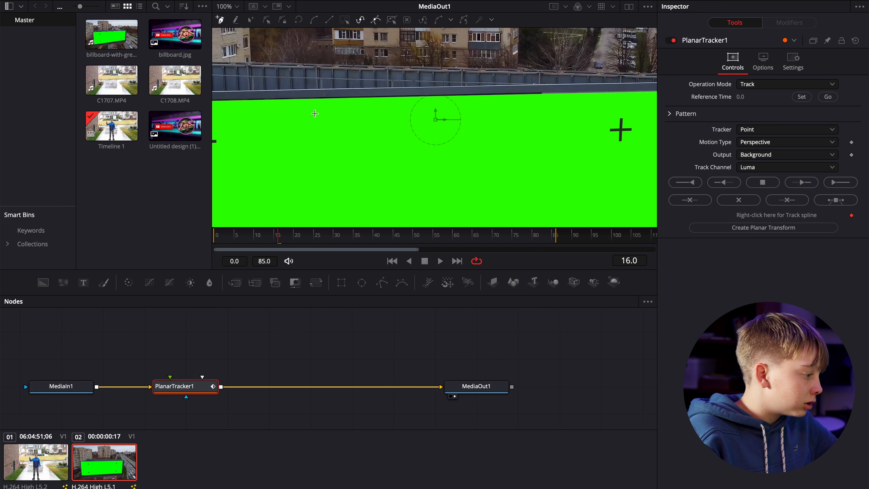
click(252, 97)
scroll(256, 151, down, 8)
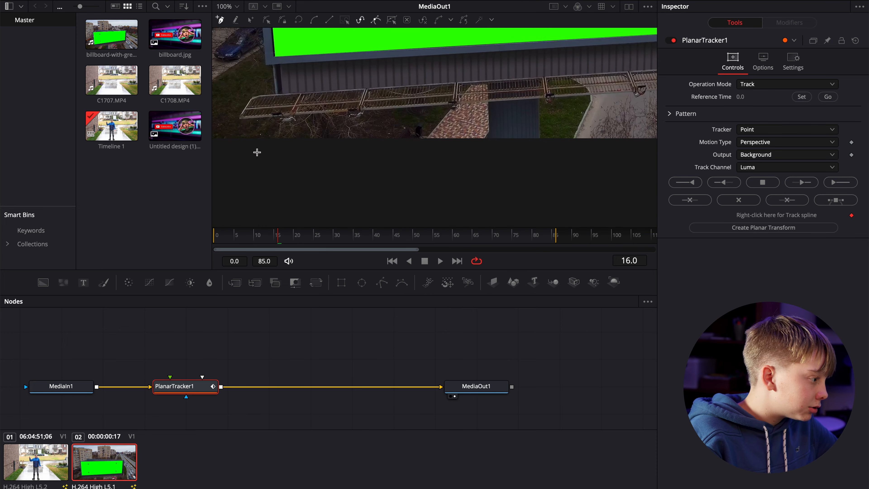
scroll(260, 137, up, 3)
click(269, 112)
scroll(376, 124, right, 10)
scroll(427, 133, up, 10)
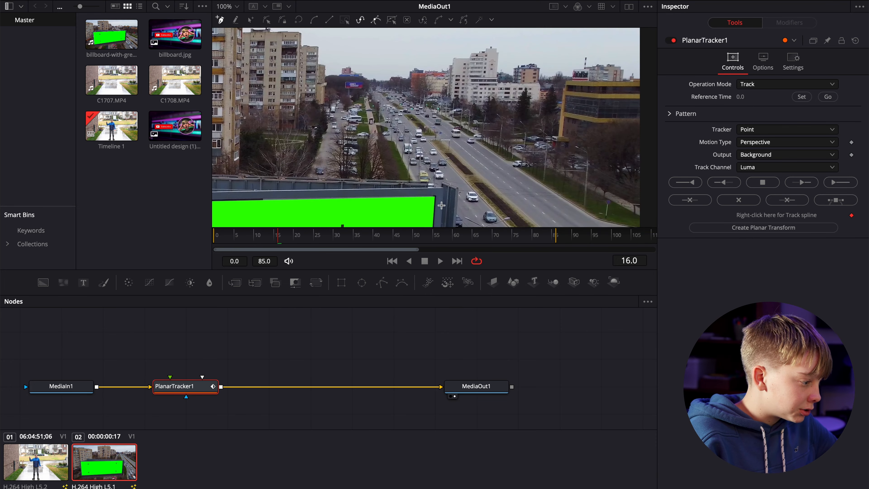
scroll(441, 191, left, 10)
click(301, 150)
scroll(431, 173, right, 4)
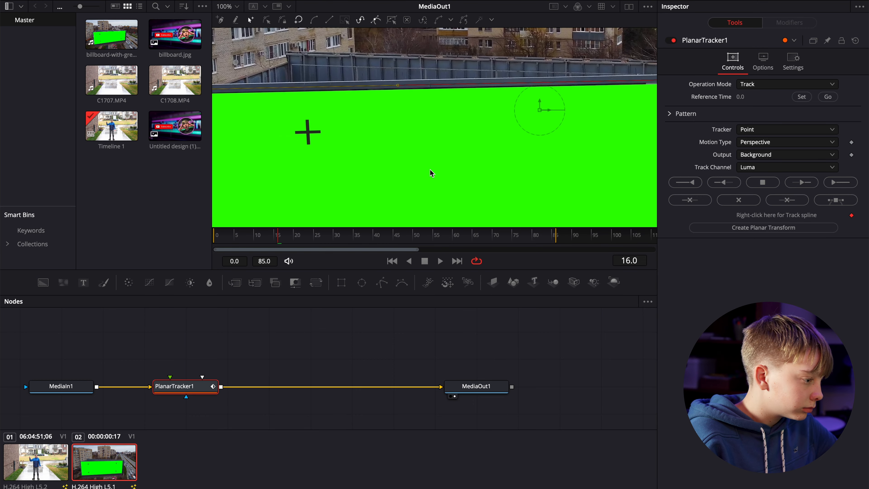
Set frame 16 as the reference time and track the billboard forward to frame 85 and backward to frame 0
key(shift+z)
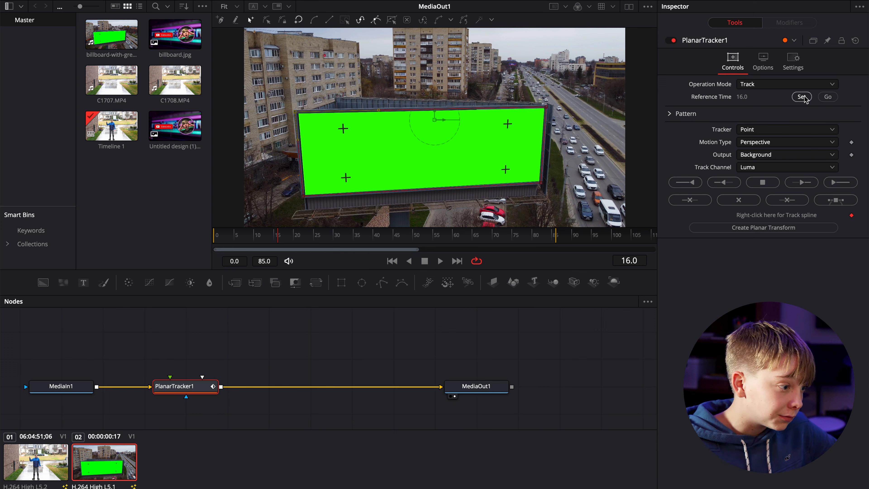
click(806, 185)
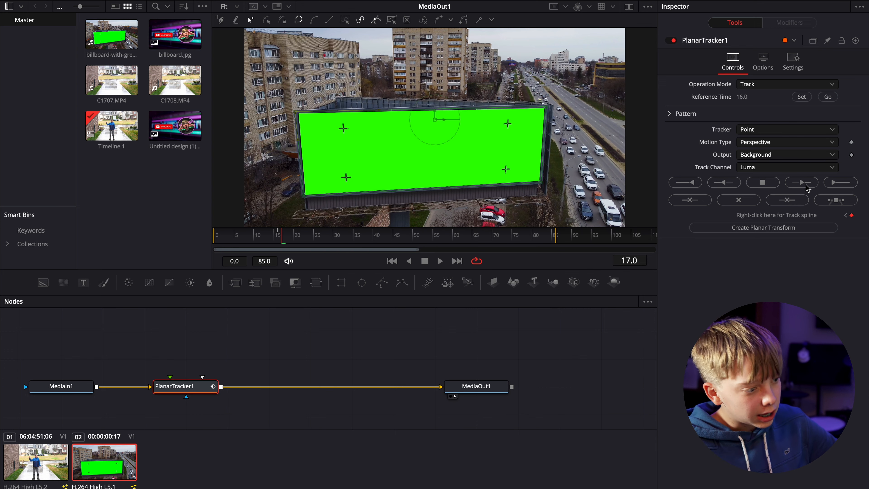
click(832, 185)
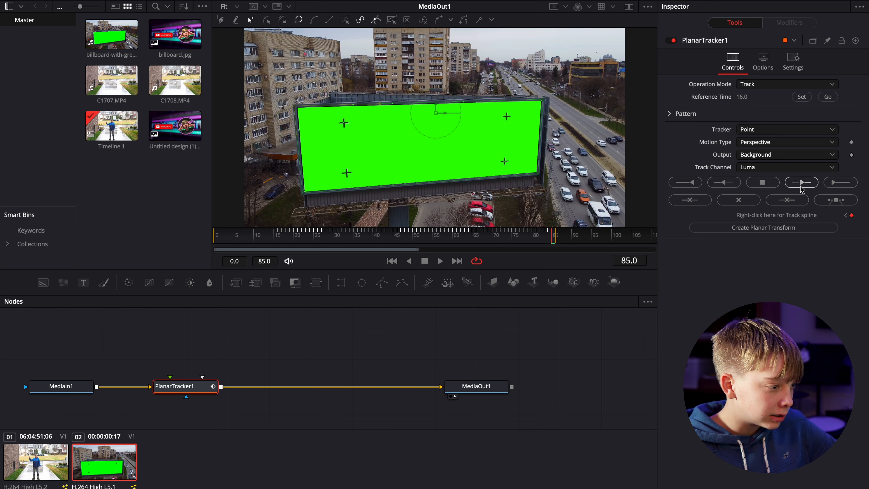
click(836, 98)
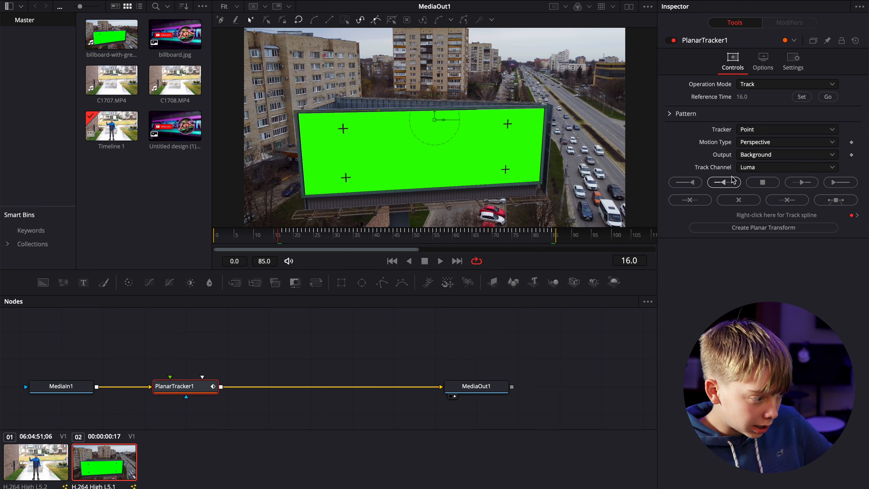
click(688, 183)
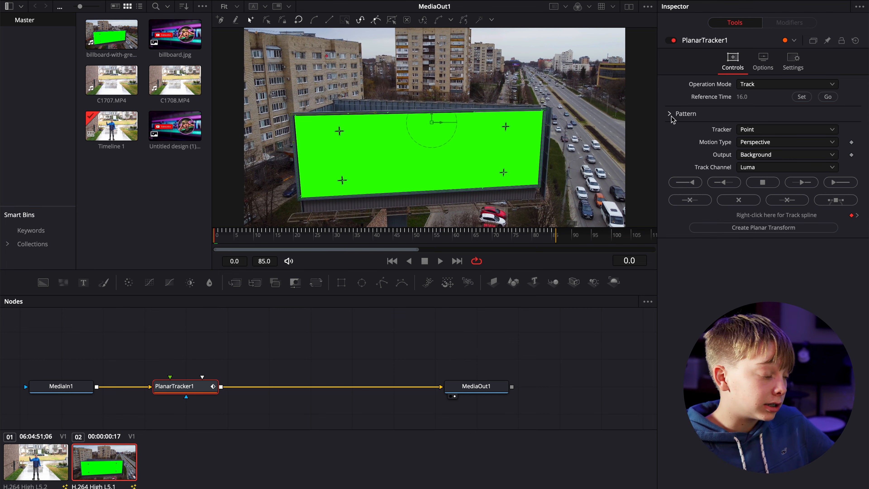
Set the Planar Tracker's operation mode to Corner Pin and fit the pin's corners to the corners of the green billboard area
click(766, 89)
click(769, 122)
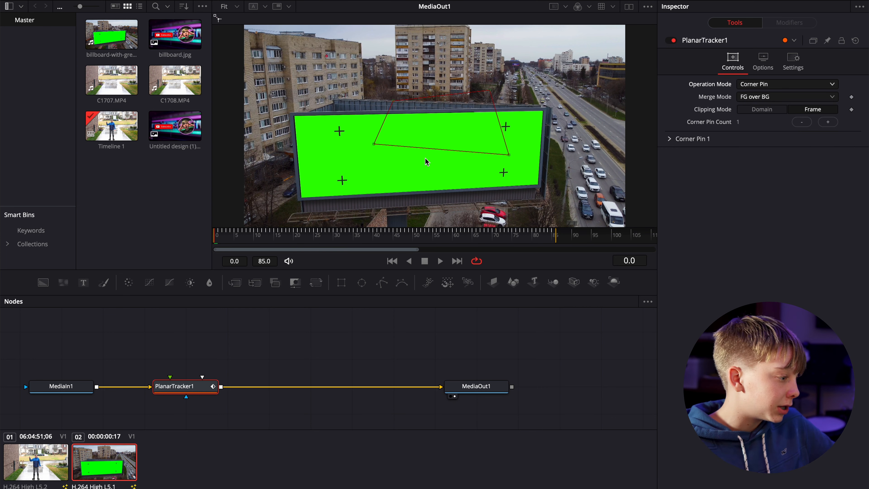
drag(374, 144, 301, 198)
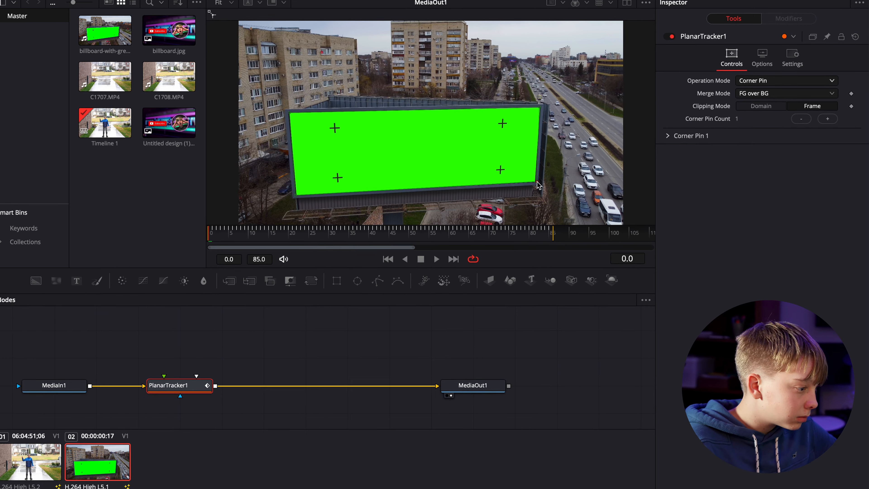
Examine the corner pin's alignment close up around the edges and corners of the green billboard
click(229, 6)
click(235, 56)
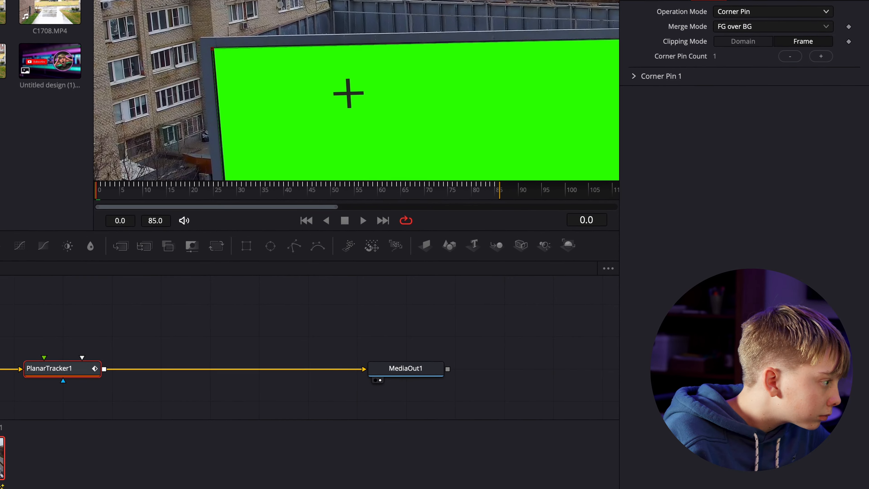
key(=)
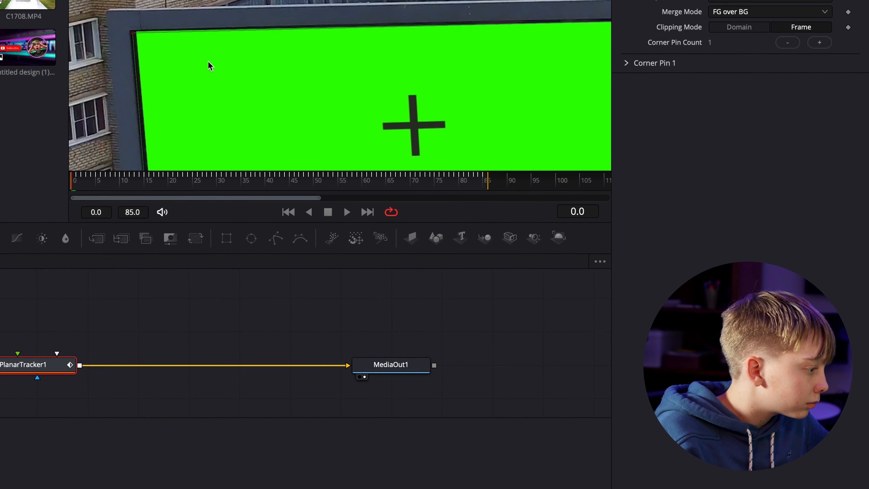
scroll(266, 98, left, 3)
scroll(213, 48, right, 5)
scroll(326, 80, down, 4)
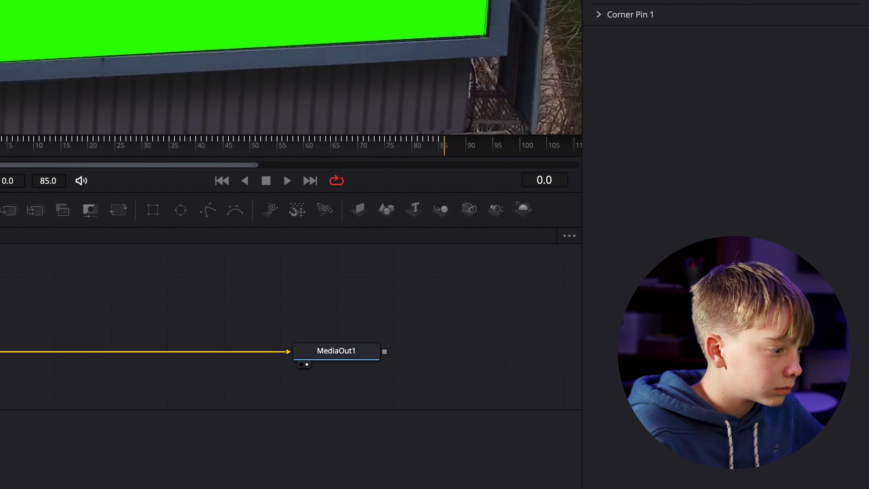
scroll(477, 12, left, 5)
scroll(477, 12, down, 3)
scroll(477, 12, up, 5)
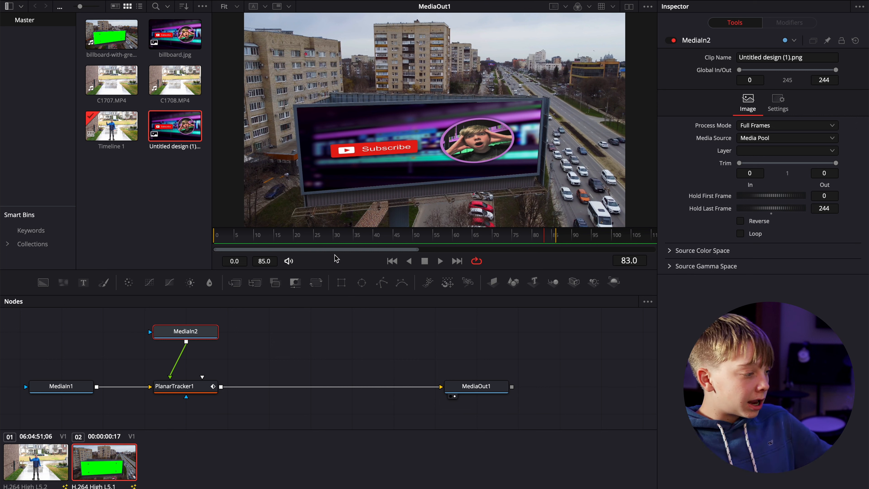
Insert a Color Corrector node between MediaIn2 and PlanarTracker1
key(shift+space)
text(col)
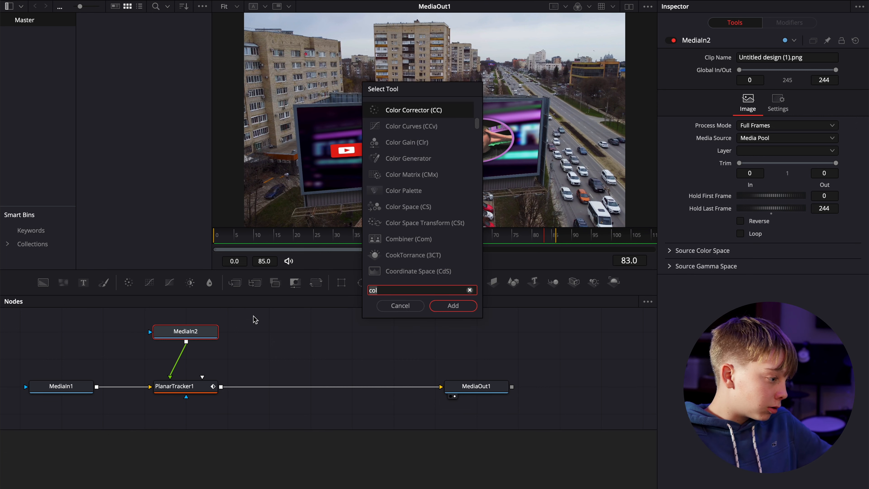
key(Return)
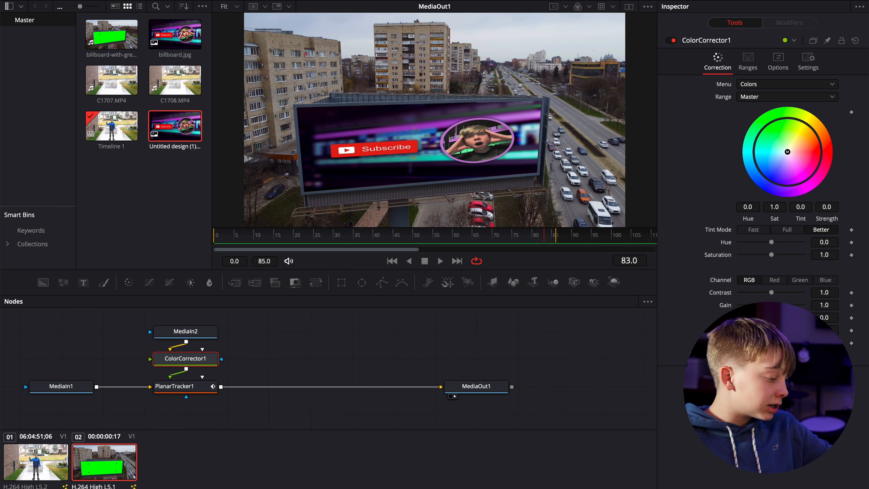
Return to the Edit page and play the timeline from the start to review the finger text and the billboard replacement
key(shift+4)
drag(437, 265, 247, 265)
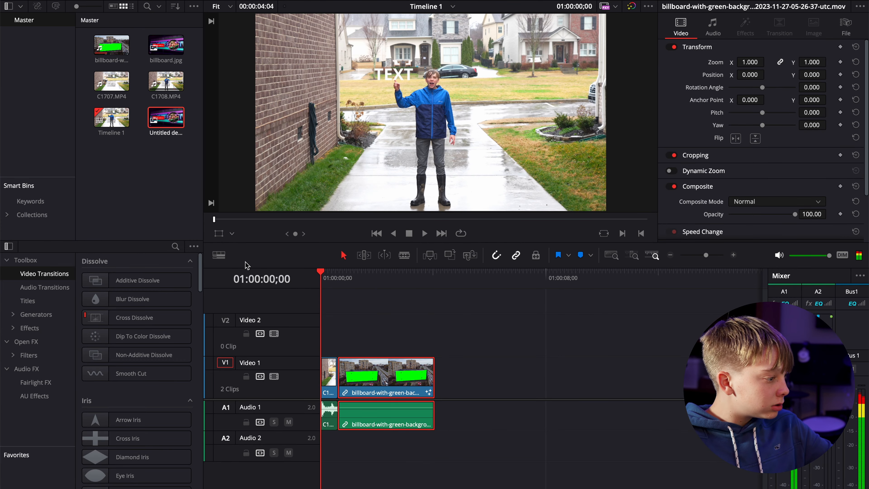
key(space)
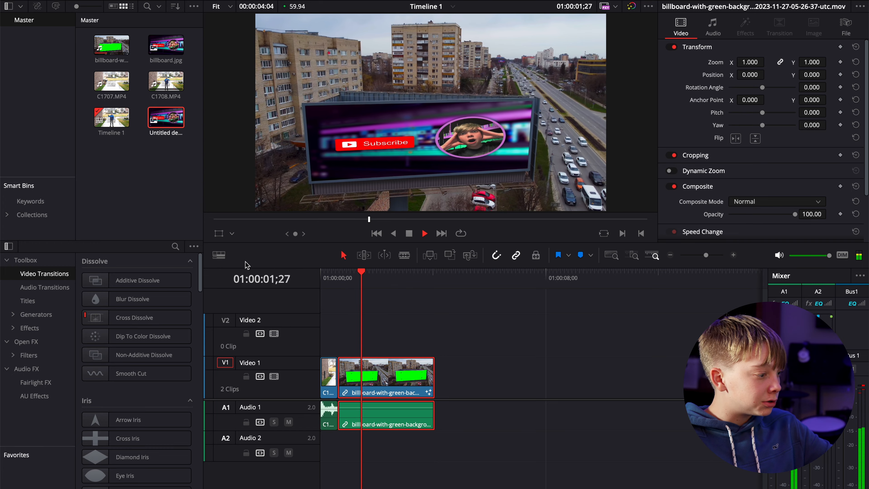